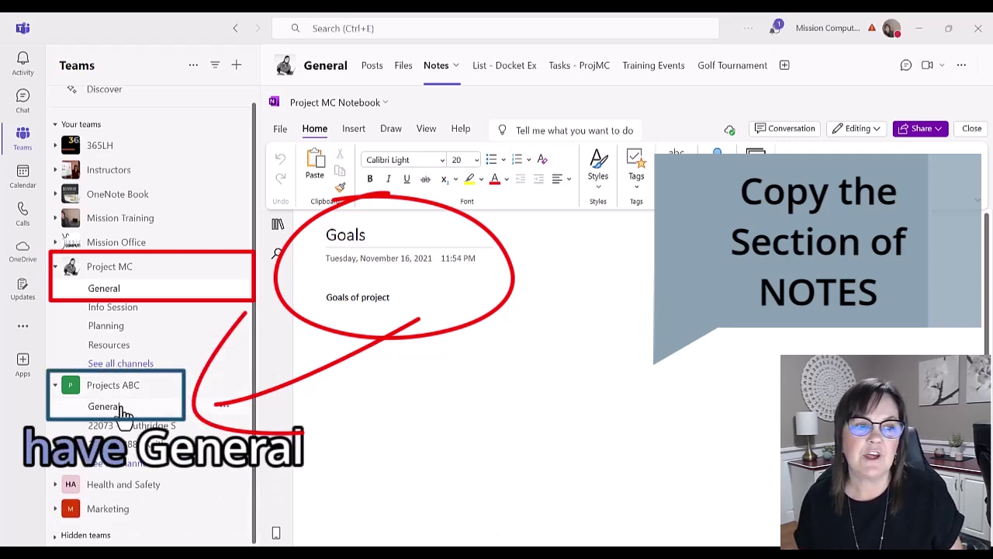
Show the Projects Notebook notes in the Projects ABC General channel's Notes tab
left_click(122, 410)
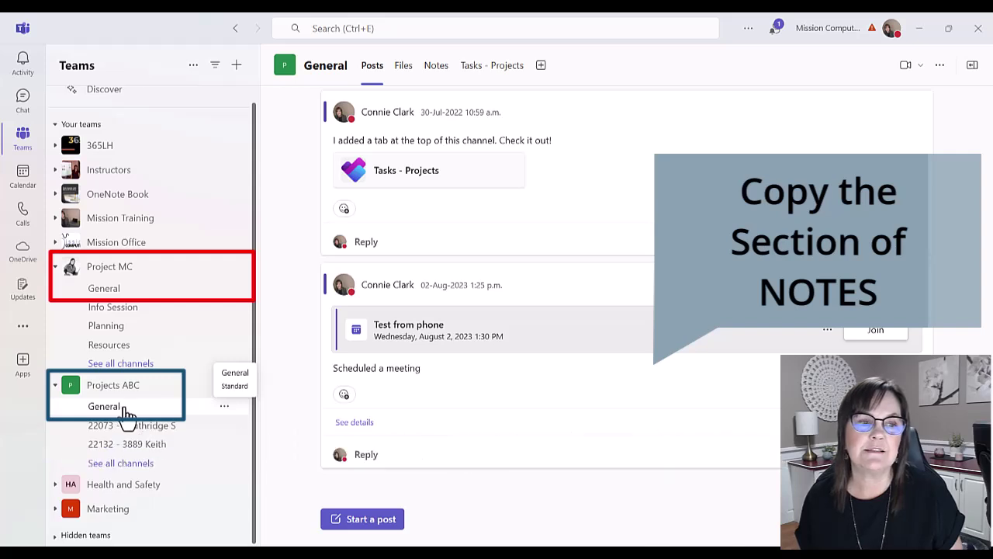
left_click(439, 71)
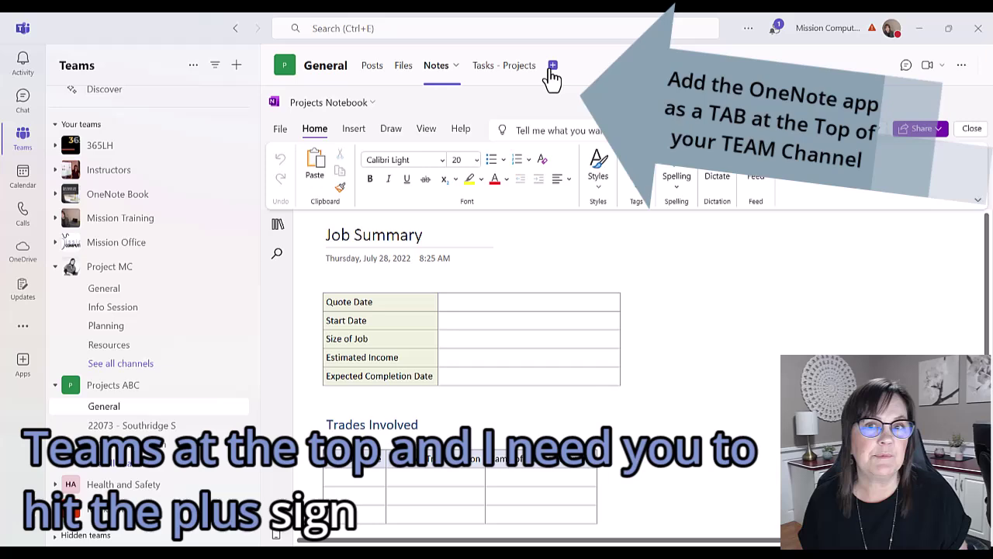
Start adding a OneNote tab, then cancel the notebook location choice without adding it
left_click(554, 68)
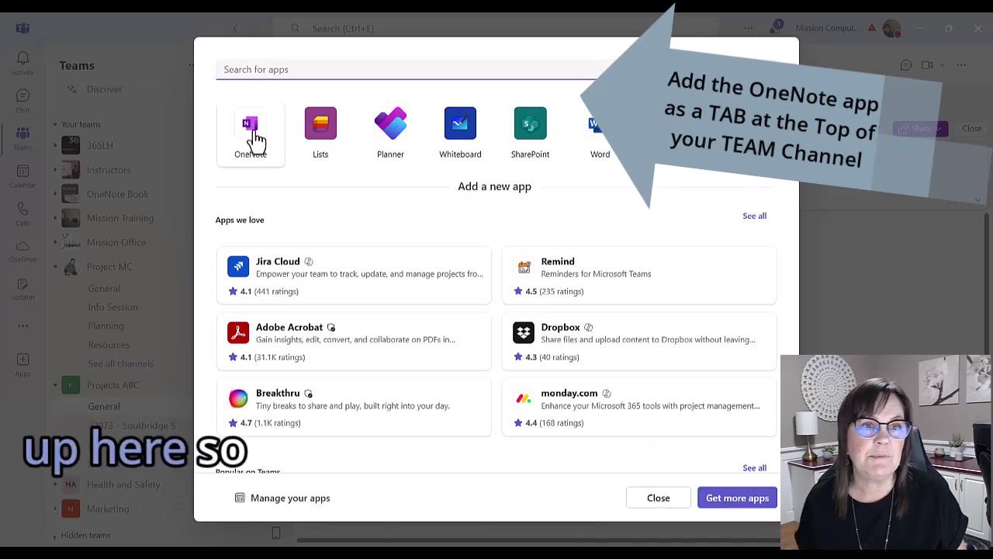
left_click(258, 140)
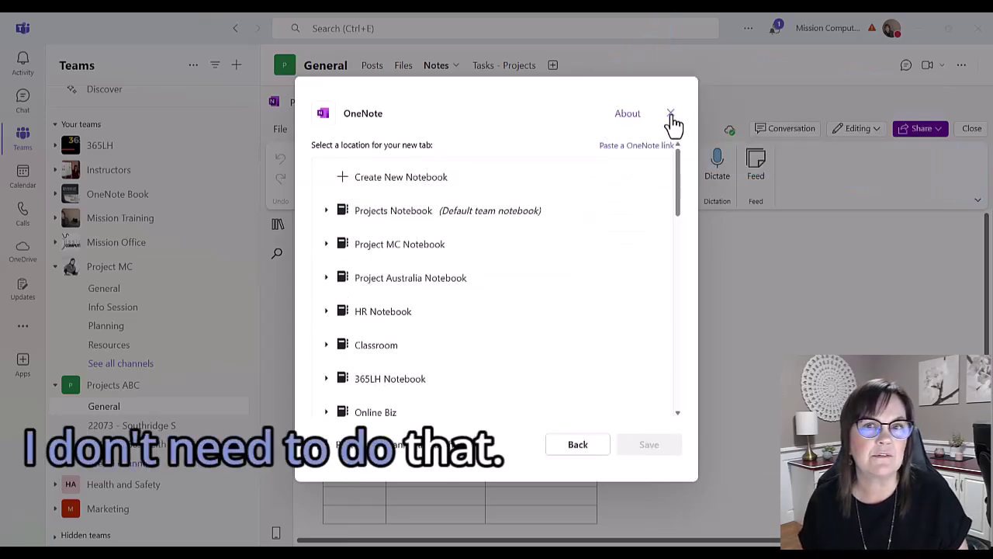
left_click(671, 115)
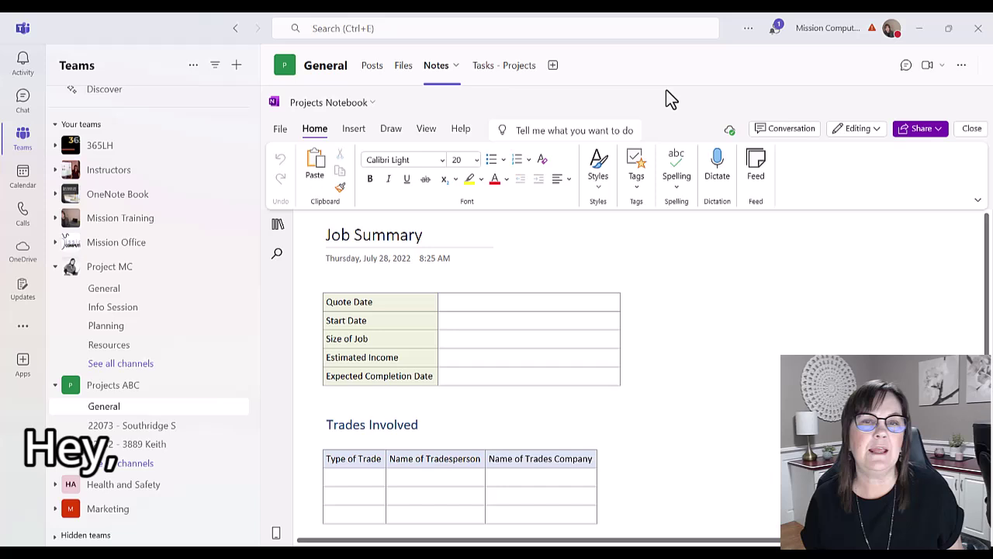
Show the Project MC Notebook's Goals page in the Project MC General channel's Notes tab
left_click(106, 289)
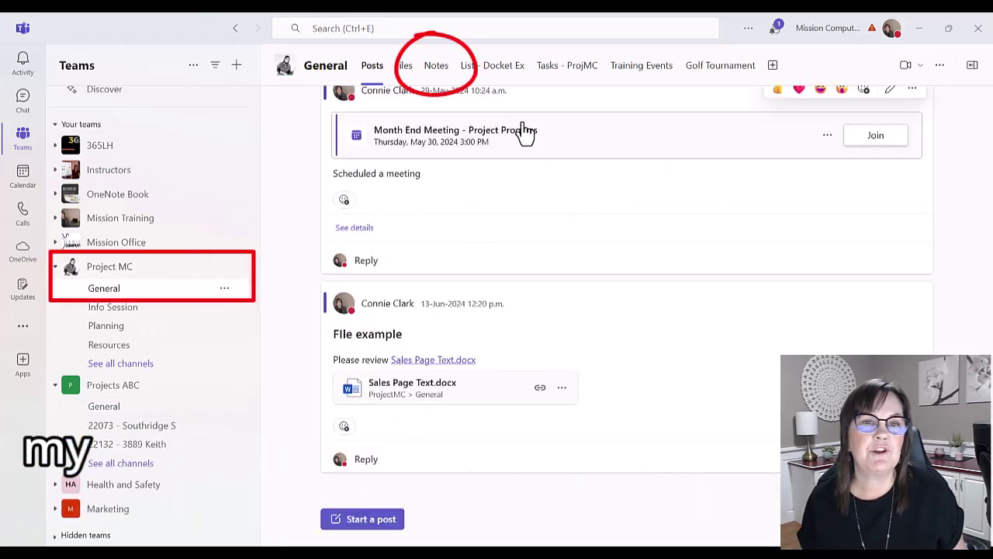
left_click(437, 68)
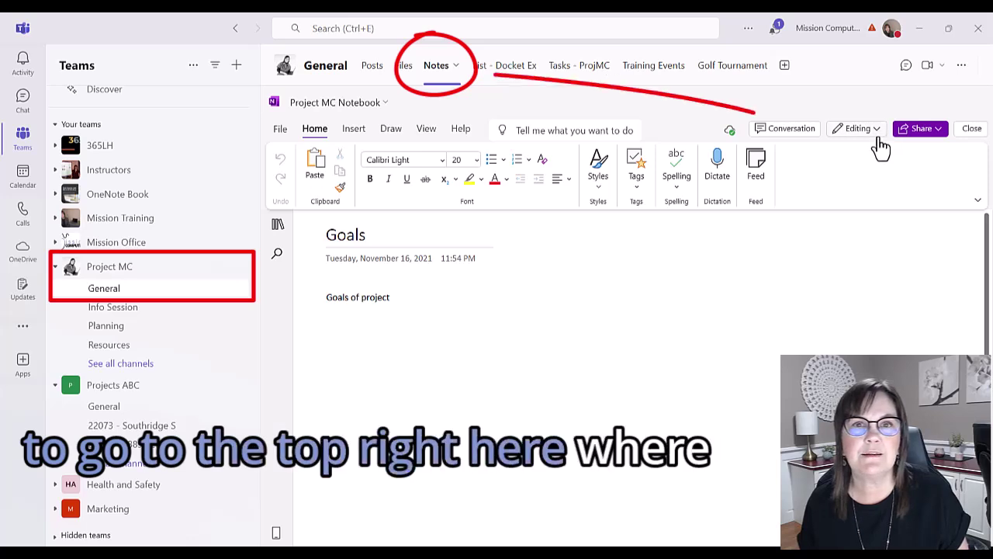
Open the Project MC Notebook in the OneNote desktop app from the Editing menu
left_click(878, 131)
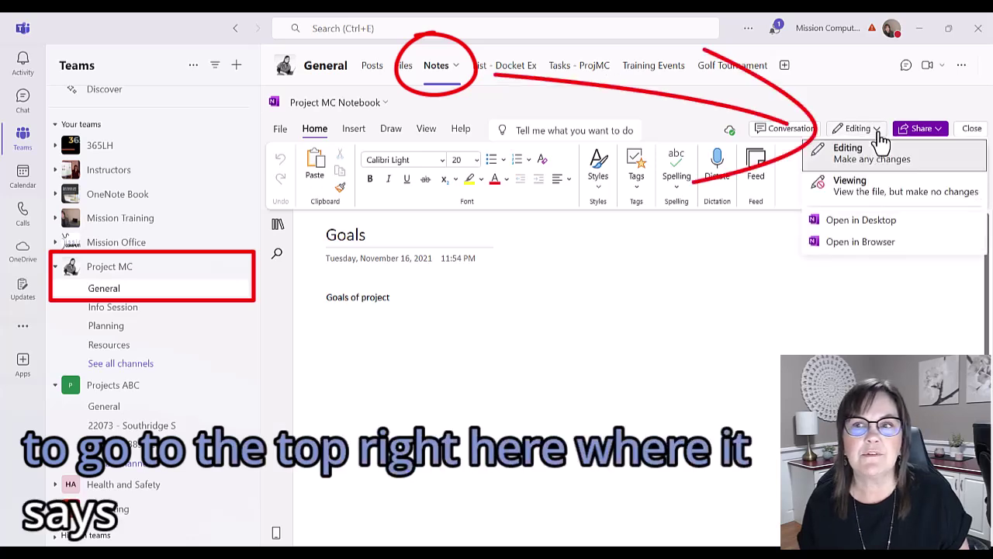
left_click(889, 225)
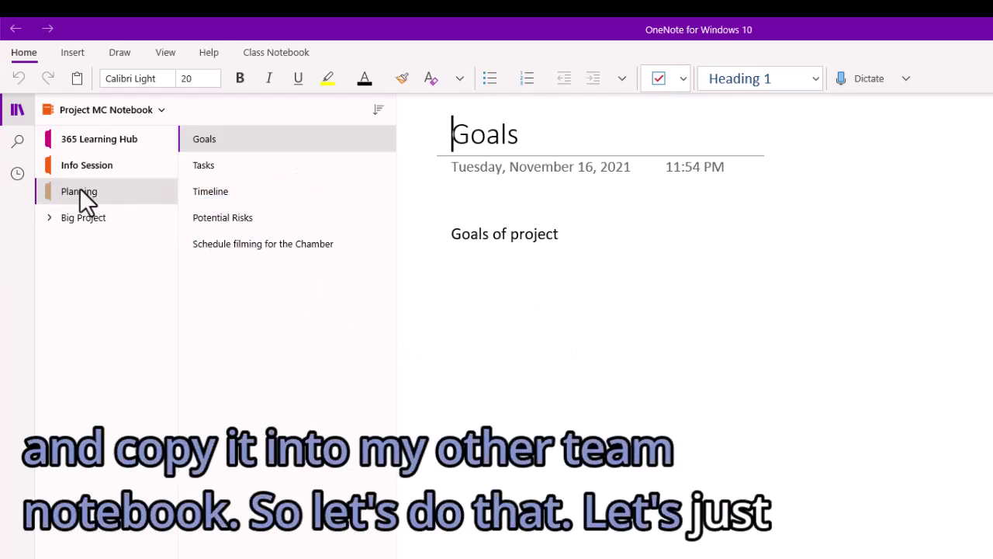
right_click(79, 190)
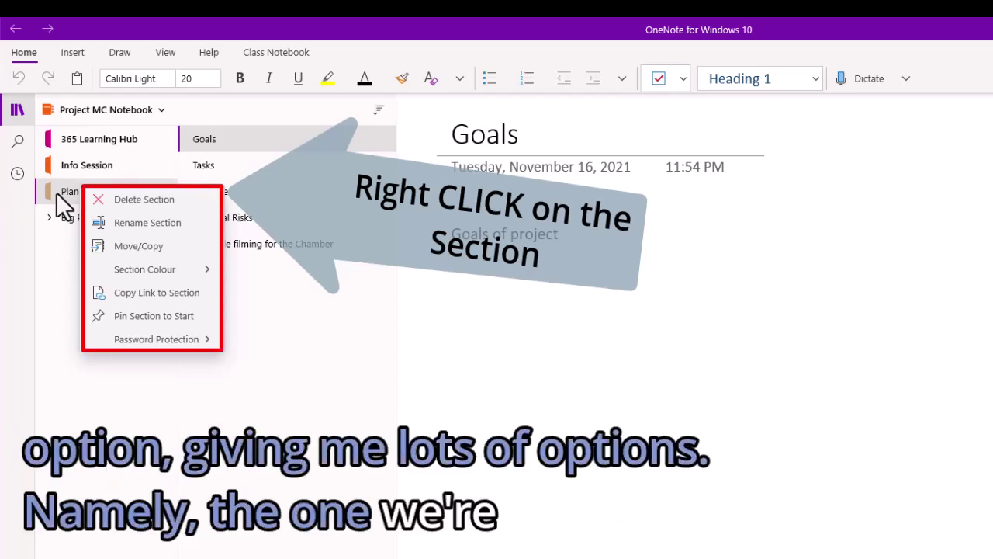
left_click(142, 249)
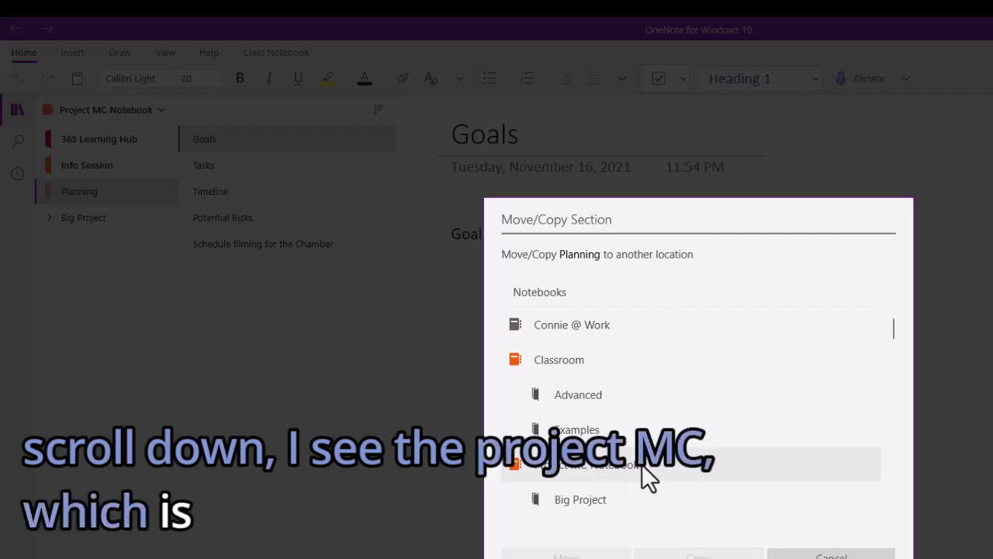
scroll(679, 461, "down", 4)
scroll(674, 458, "down", 10)
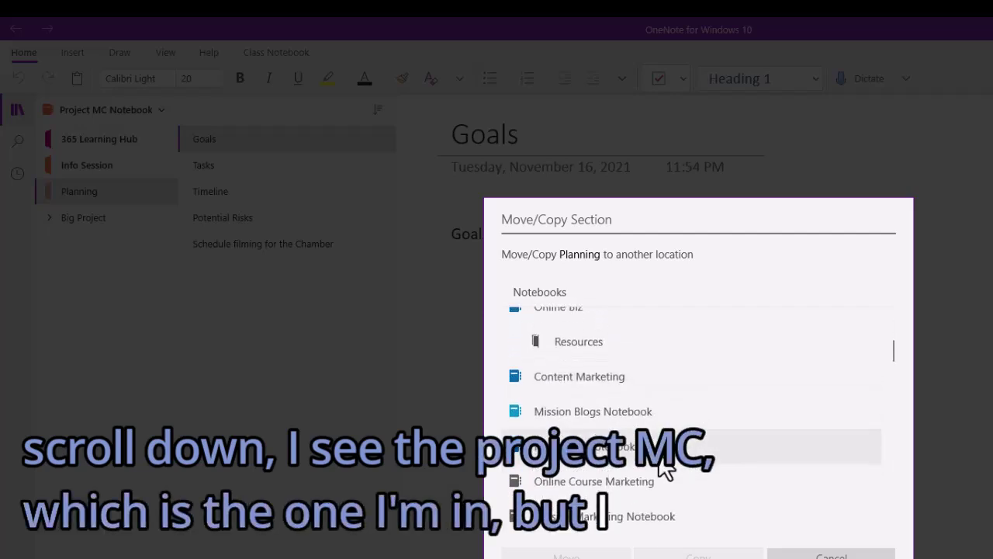
scroll(679, 460, "down", 5)
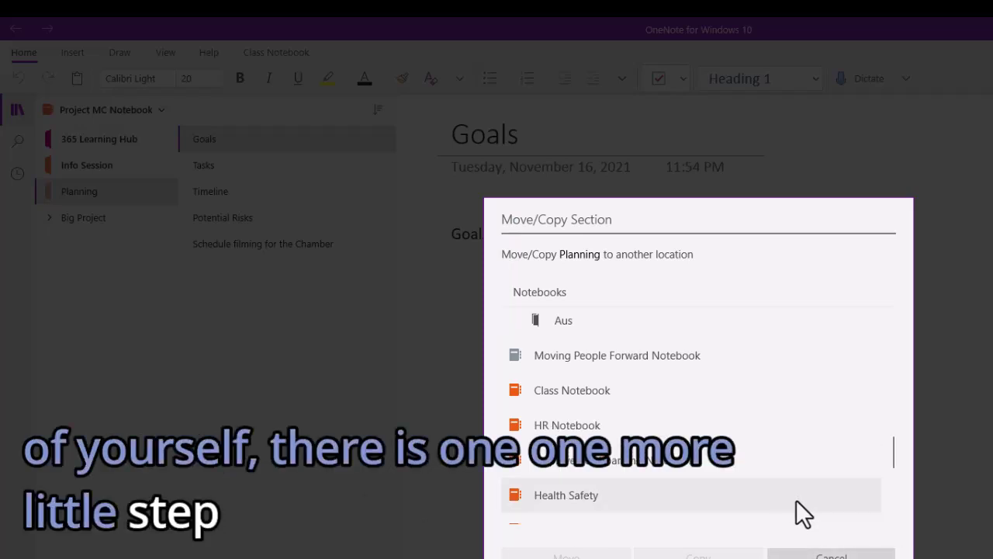
left_click(791, 553)
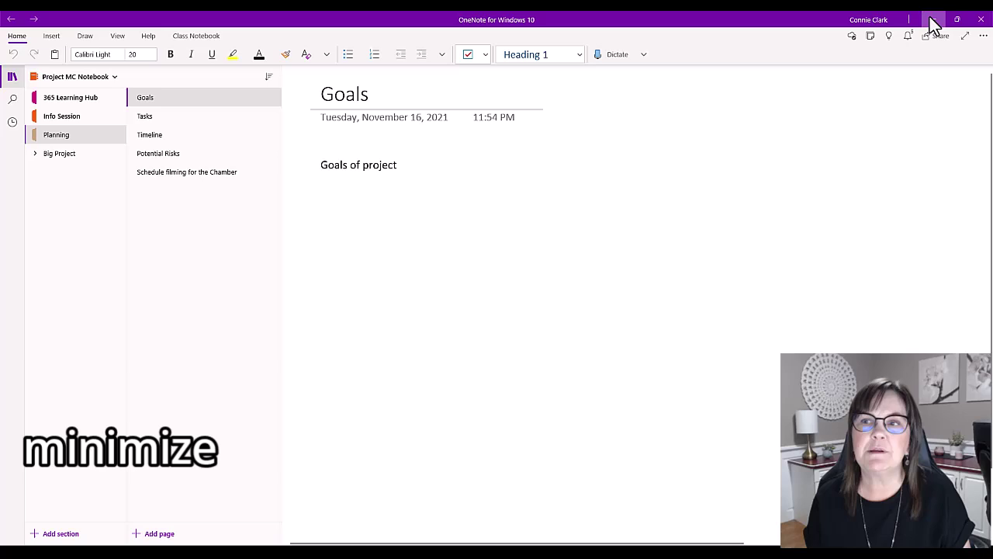
Return to Teams and open the Projects ABC channel's Projects Notebook in desktop OneNote
left_click(937, 22)
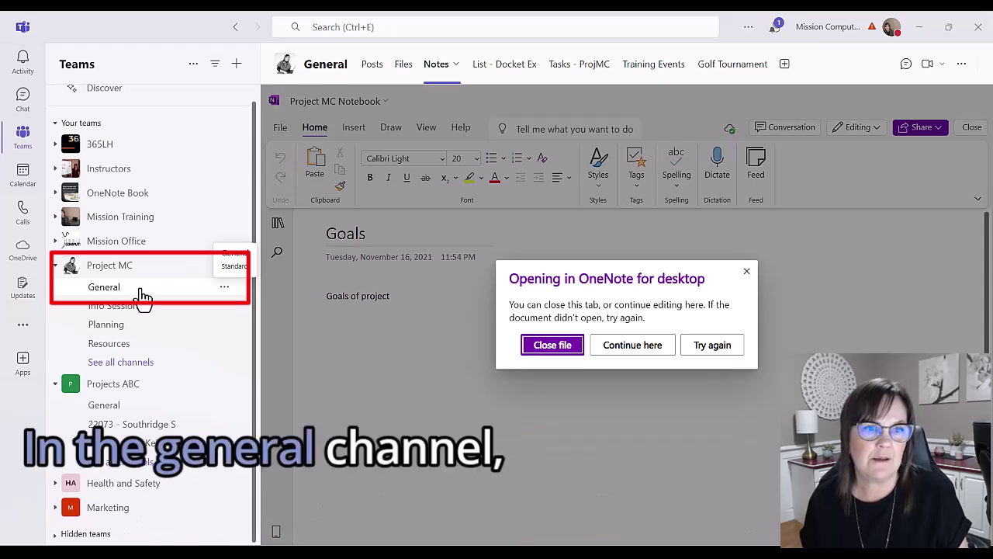
left_click(109, 410)
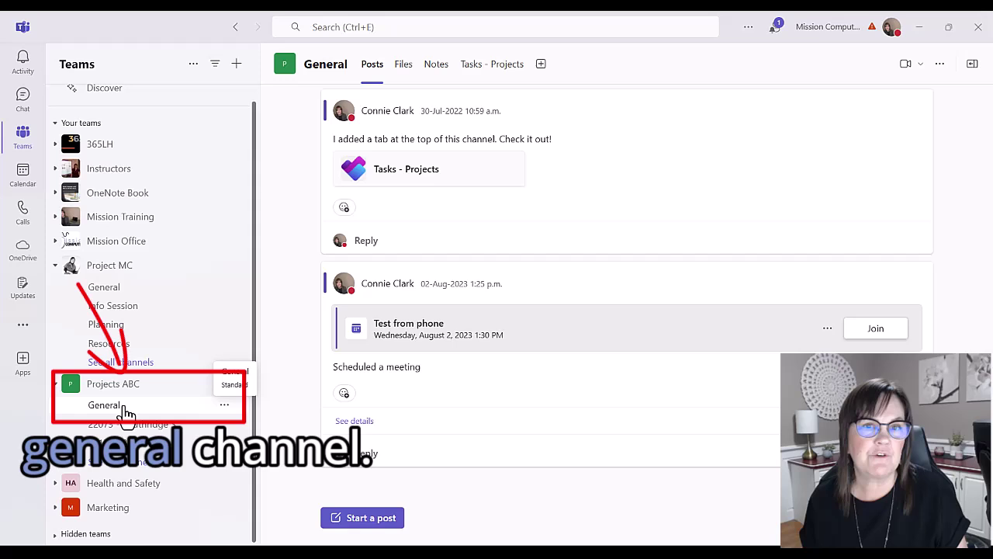
left_click(436, 67)
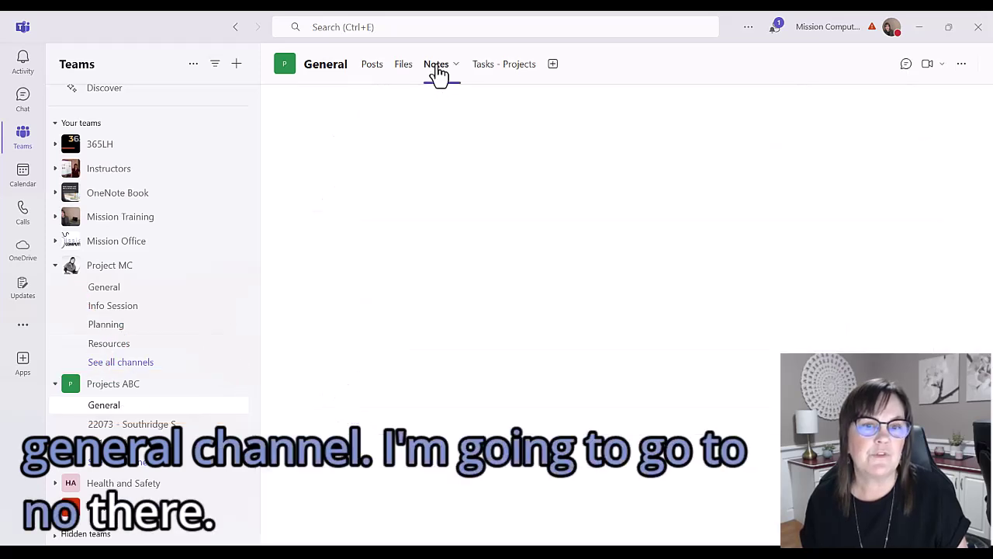
left_click(859, 128)
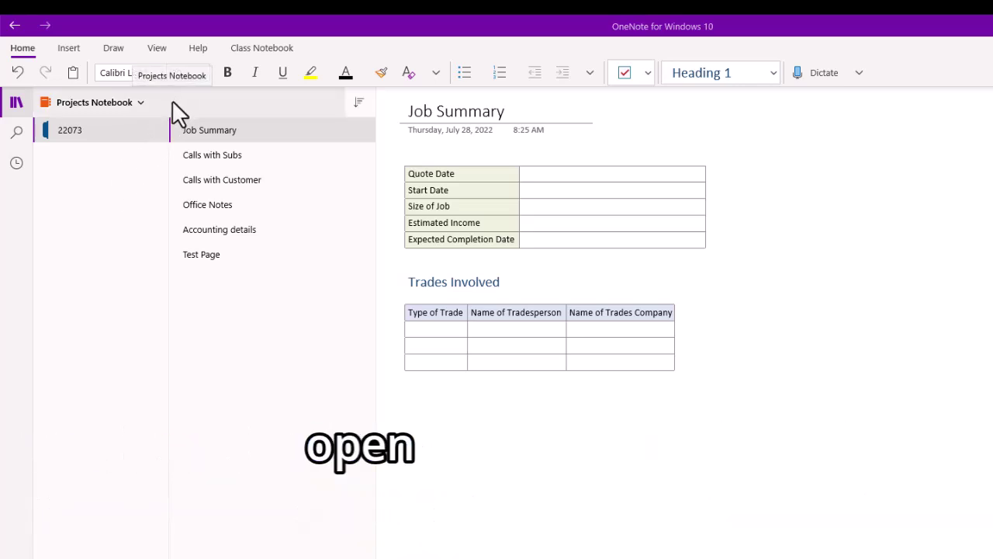
Switch back to Project MC Notebook from the notebooks list
left_click(124, 106)
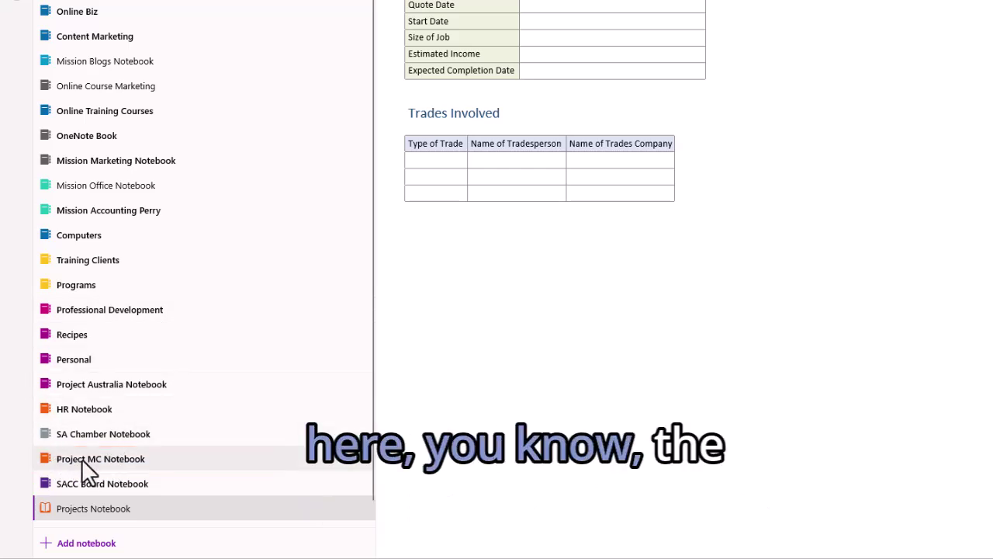
left_click(91, 460)
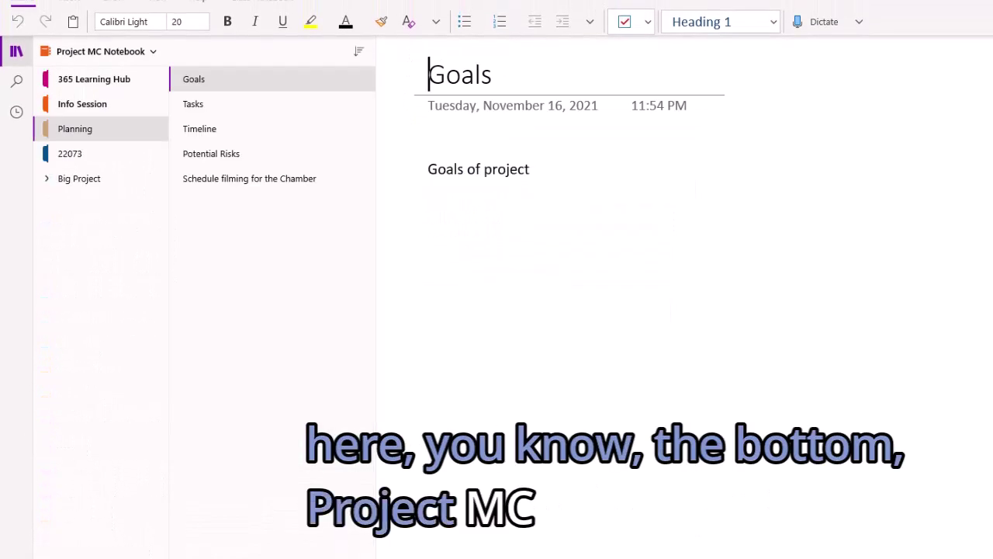
Copy the Planning section into Projects Notebook using Move/Copy
right_click(79, 131)
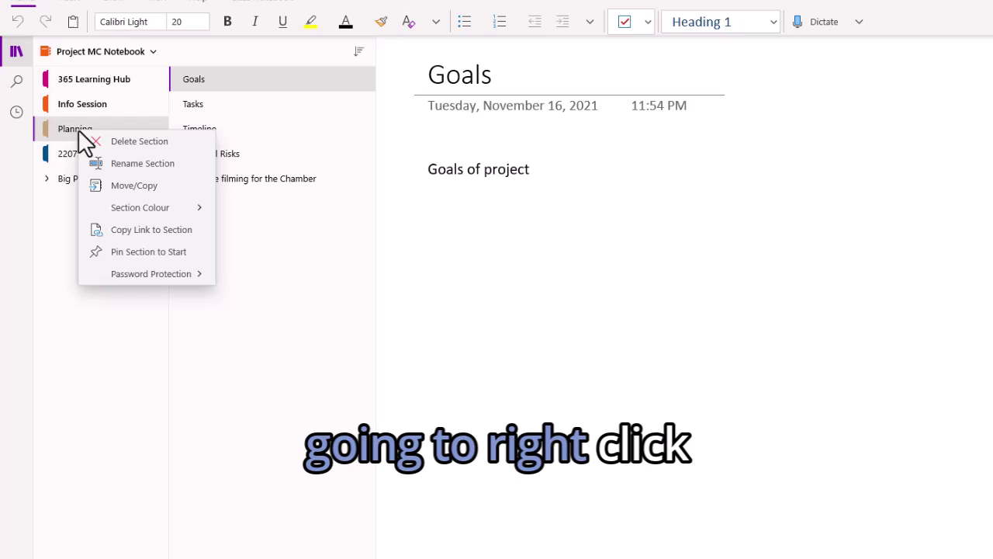
left_click(110, 188)
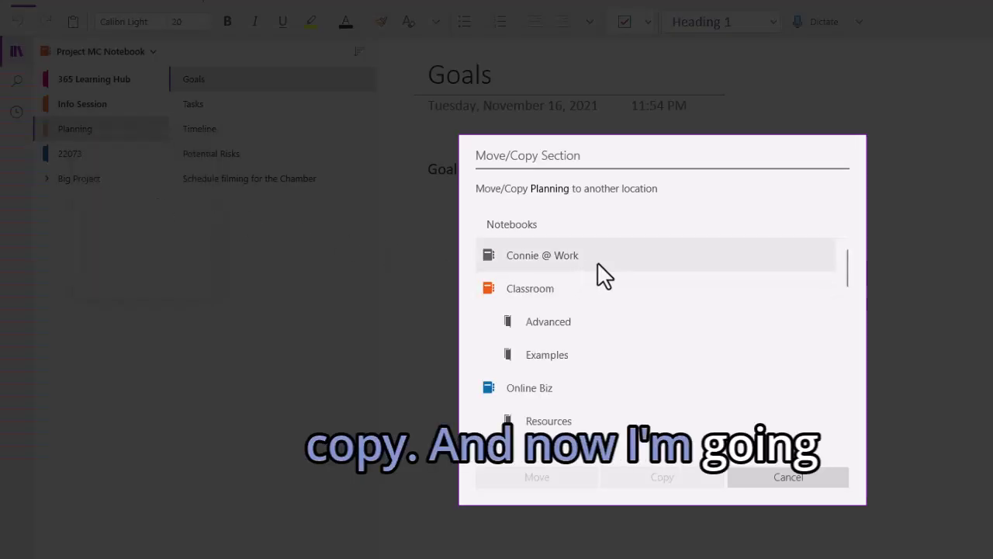
scroll(613, 279, "down", 8)
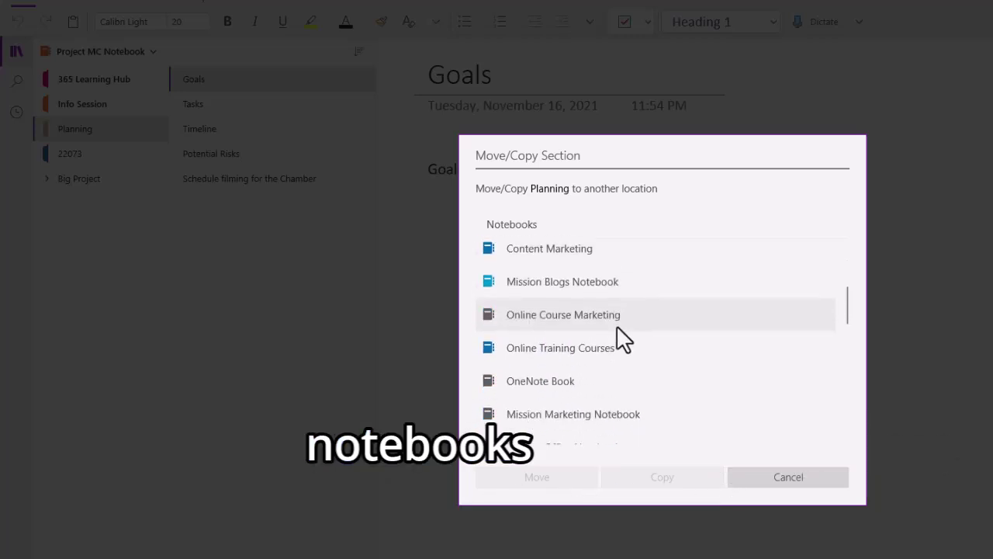
scroll(621, 345, "down", 10)
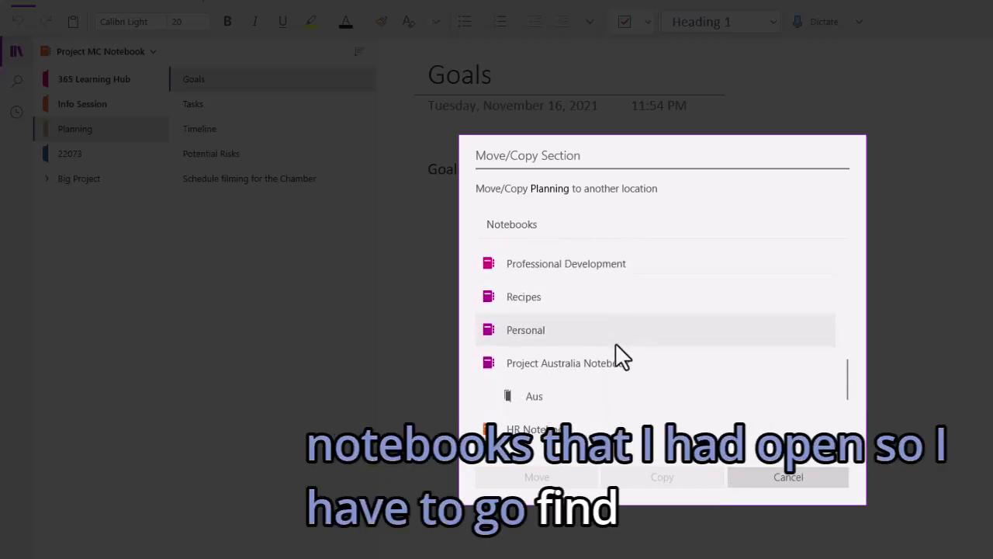
scroll(617, 349, "down", 3)
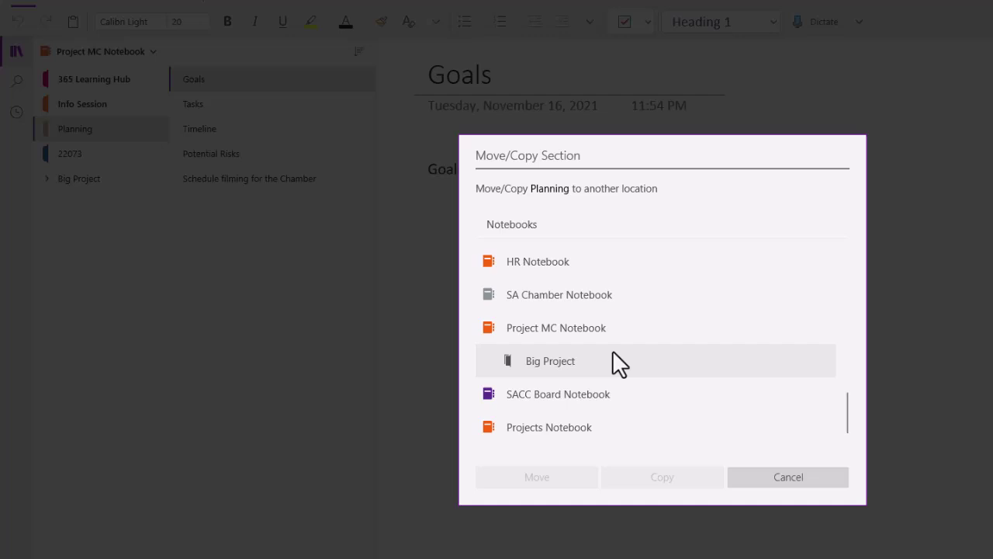
left_click(569, 426)
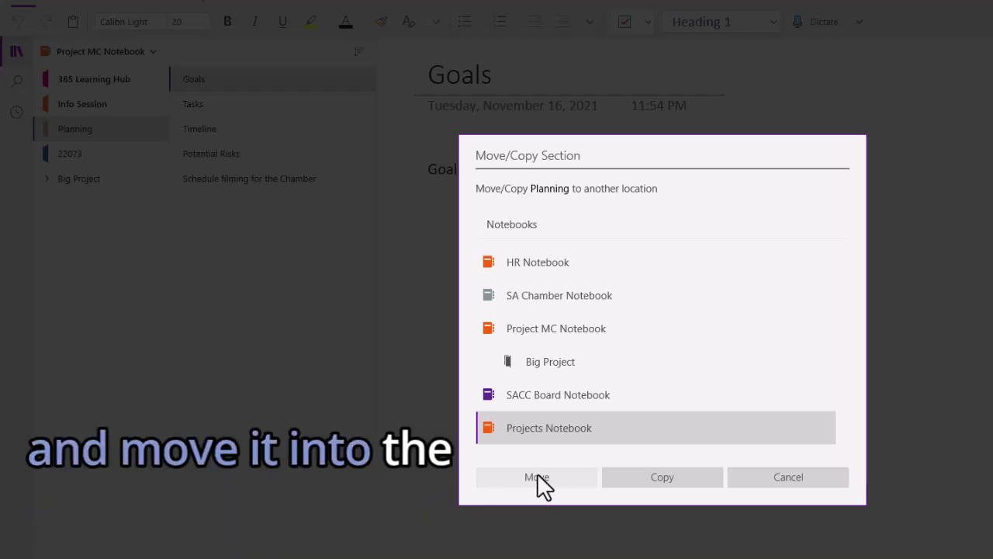
left_click(665, 477)
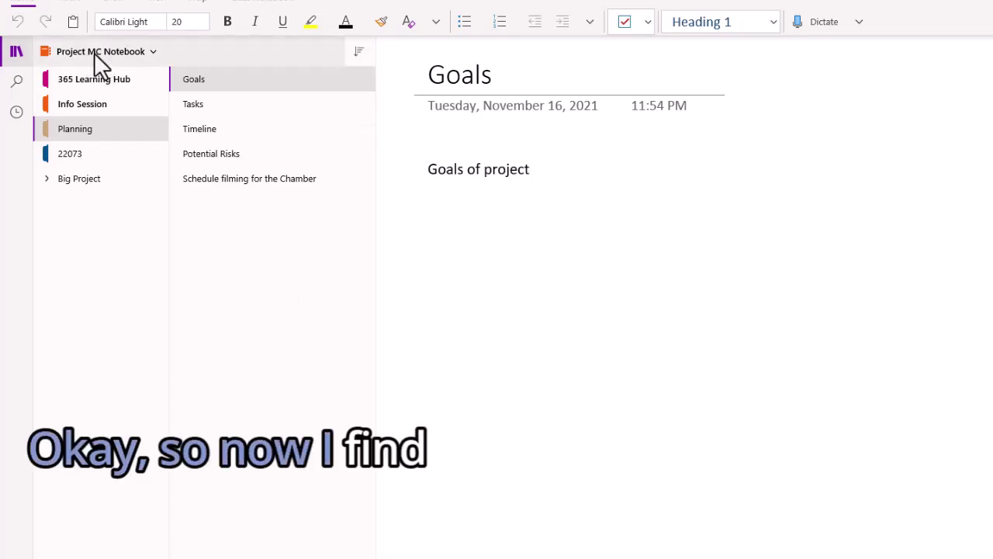
Switch to Projects Notebook and open its copied Planning section
left_click(144, 52)
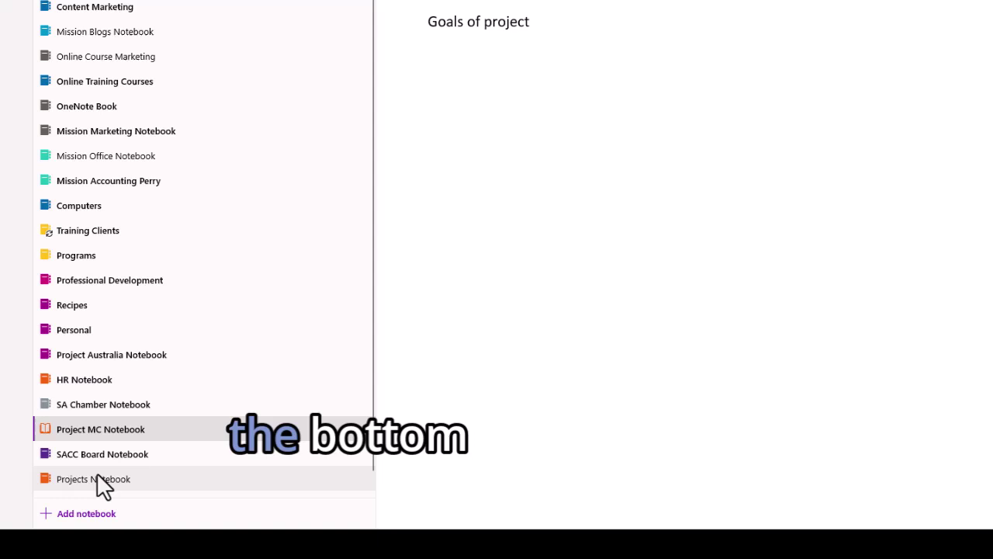
left_click(124, 553)
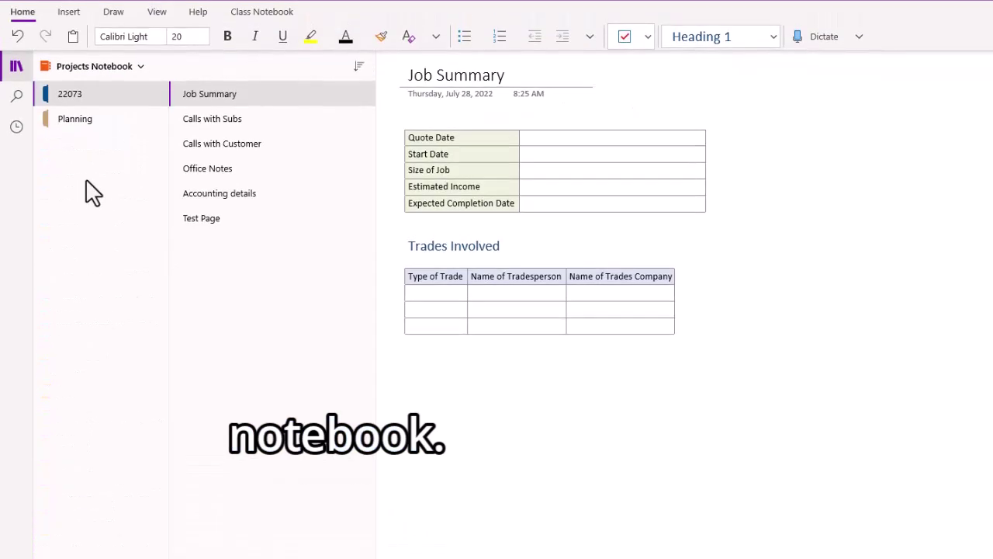
left_click(87, 121)
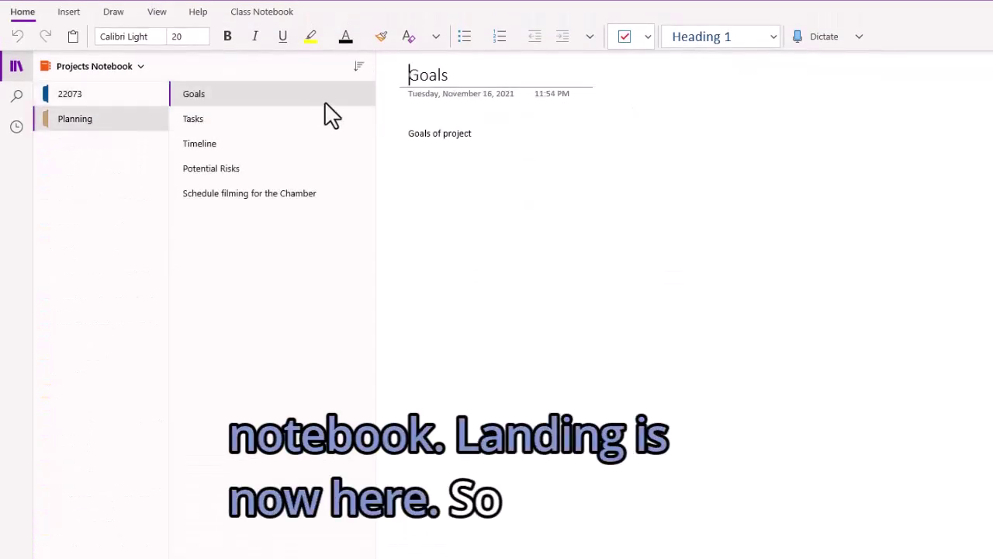
Check the copied Tasks, Timeline, Potential Risks and Schedule filming for the Chamber pages
left_click(244, 117)
left_click(241, 149)
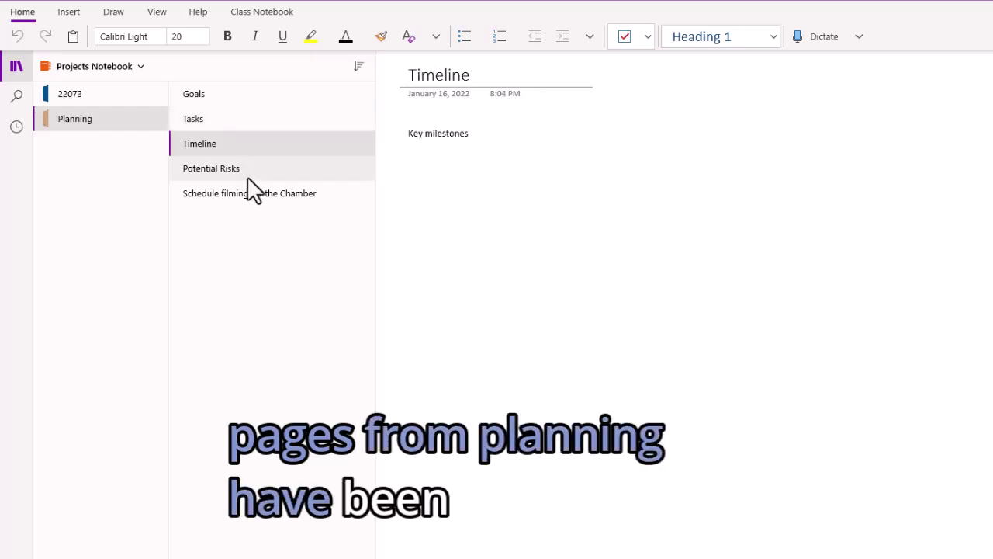
left_click(246, 172)
left_click(261, 193)
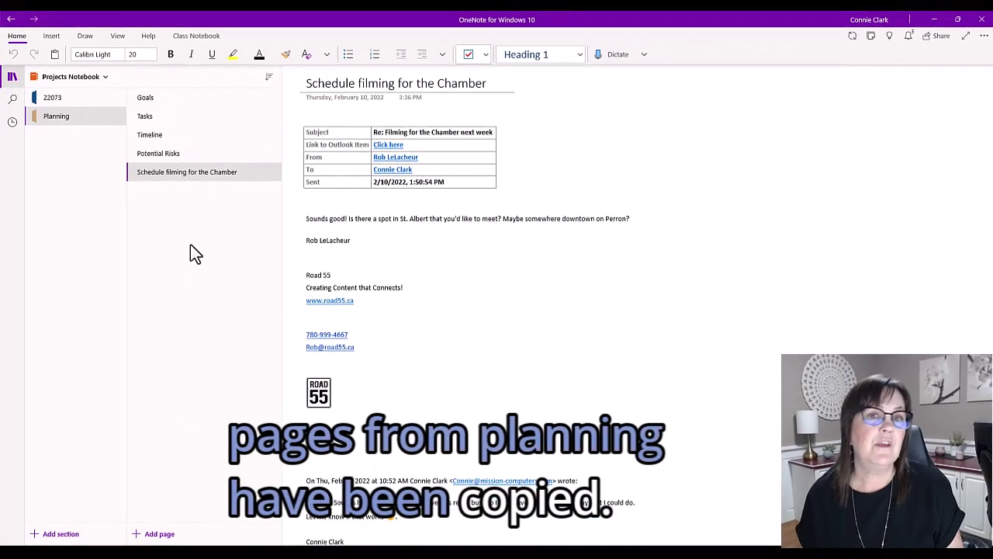
View the Timeline page, then switch back to Project MC Notebook
left_click(164, 136)
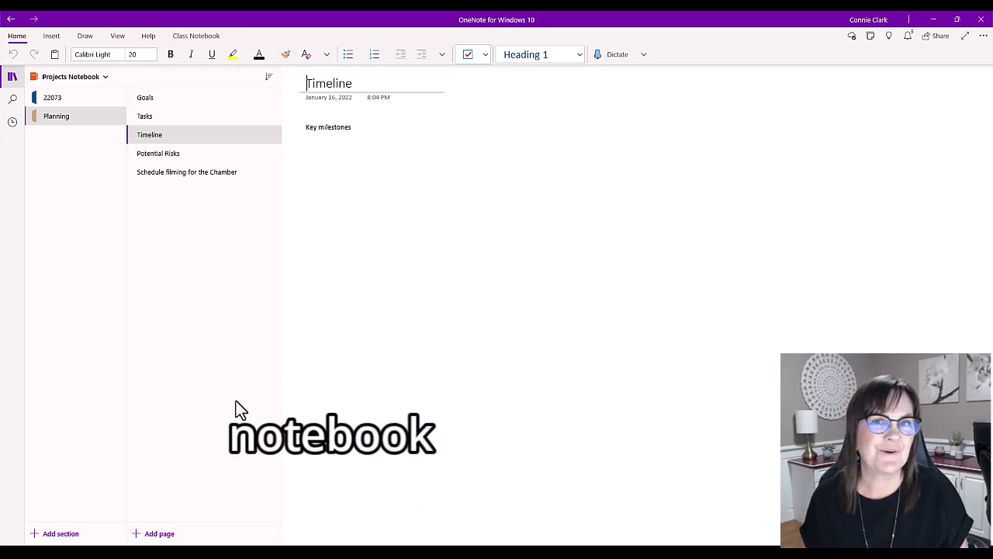
key("ctrl+g")
left_click(99, 470)
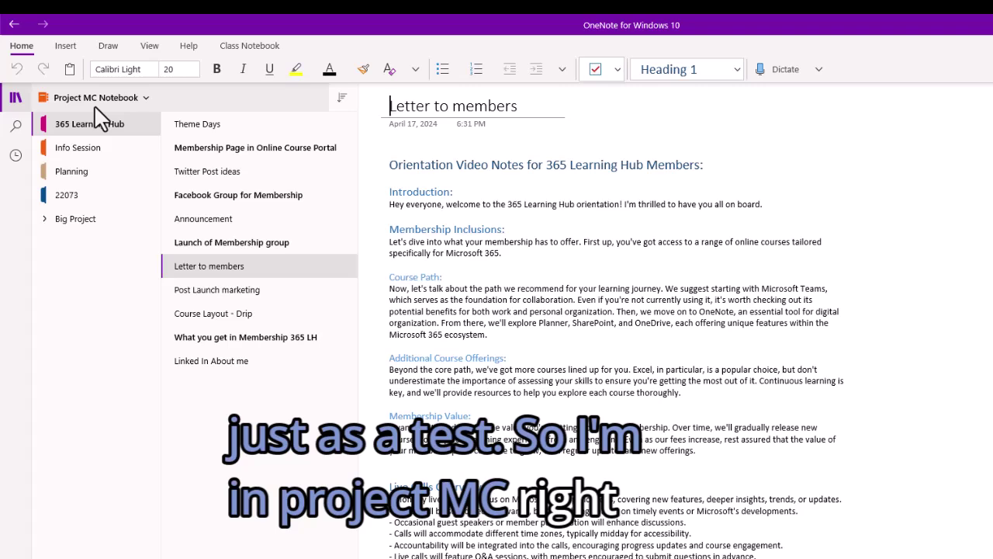
Copy the Letter to members page into Projects Notebook's Planning section
right_click(230, 271)
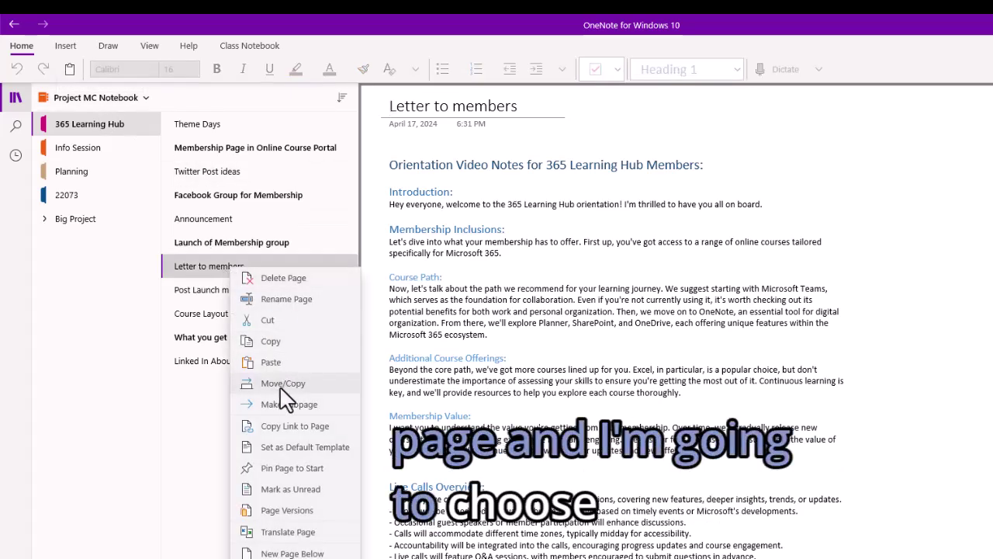
left_click(337, 383)
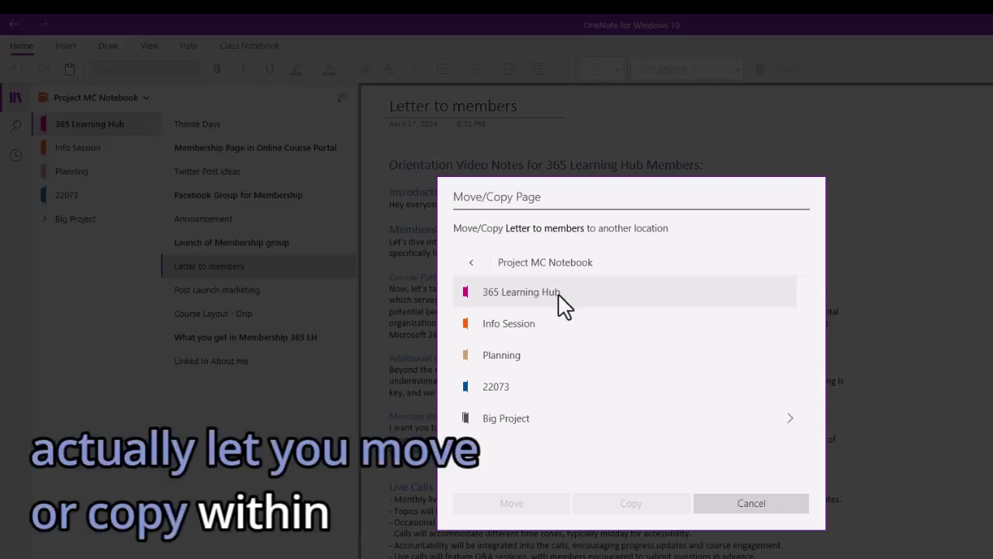
left_click(524, 378)
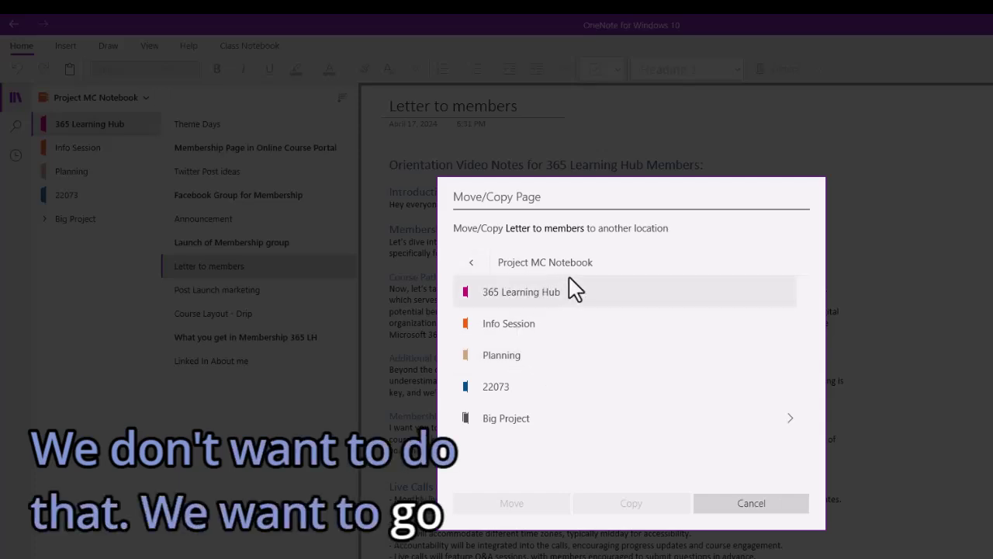
left_click(471, 264)
scroll(554, 371, "down", 3)
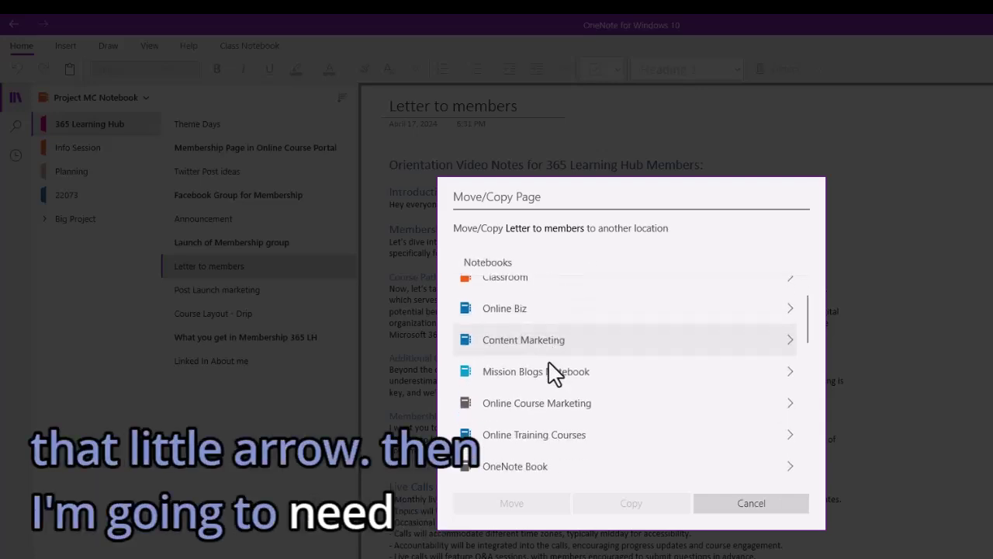
scroll(560, 380, "down", 10)
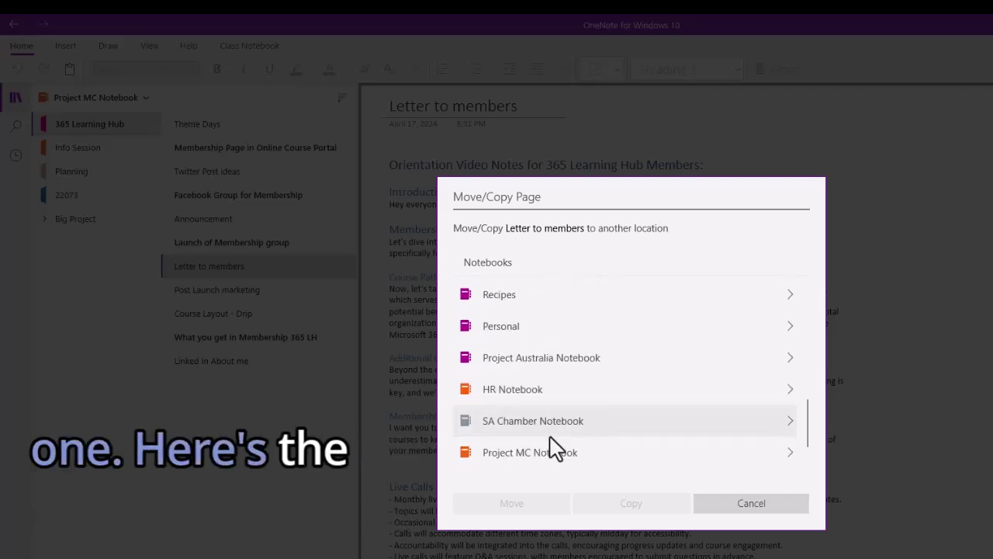
left_click(548, 468)
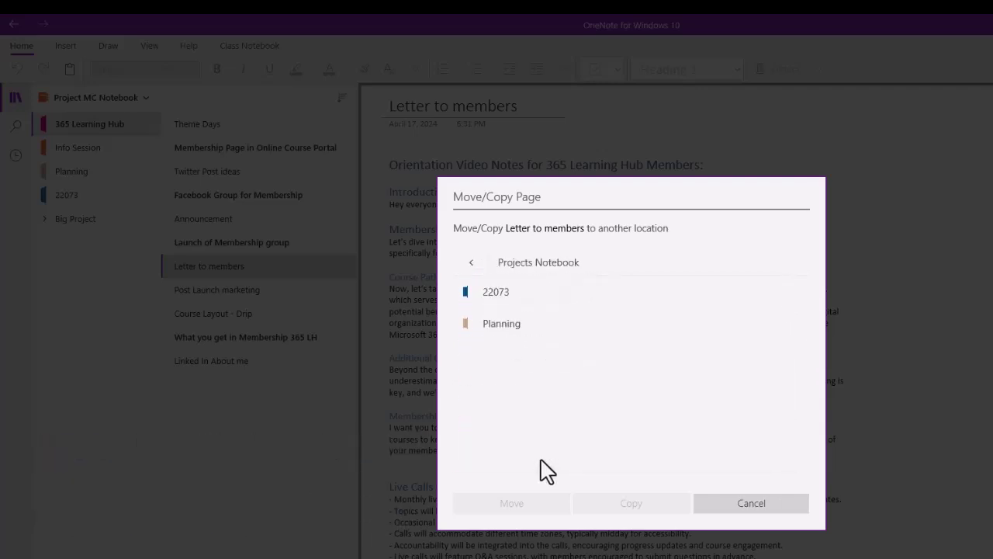
left_click(503, 332)
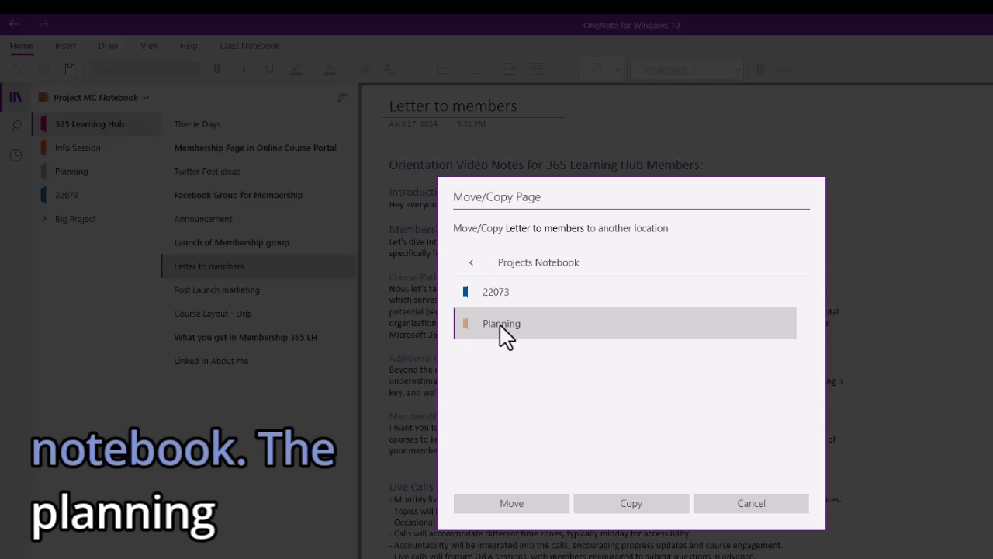
left_click(641, 506)
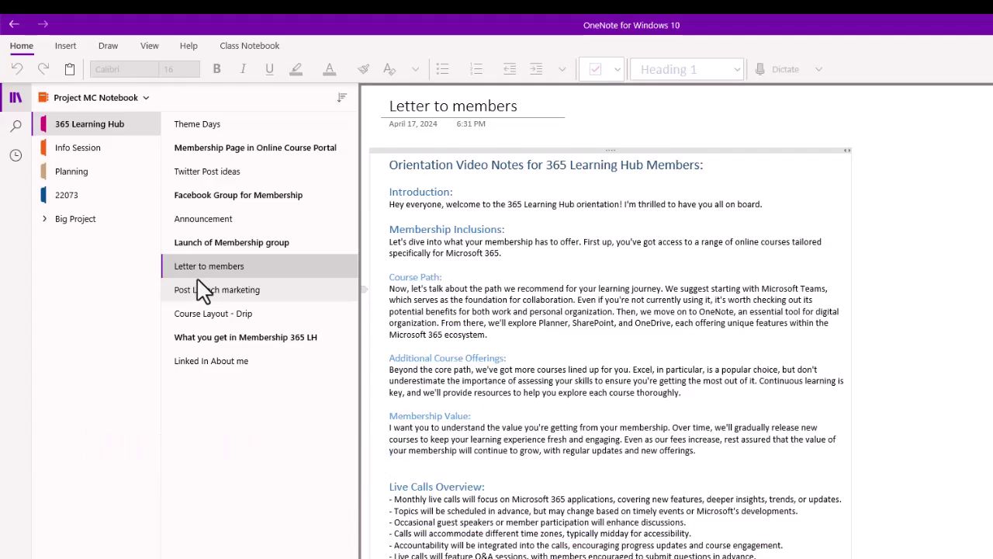
Switch to Projects Notebook and view the copied 'Letter to members' page in its Planning section
left_click(145, 100)
left_click(85, 433)
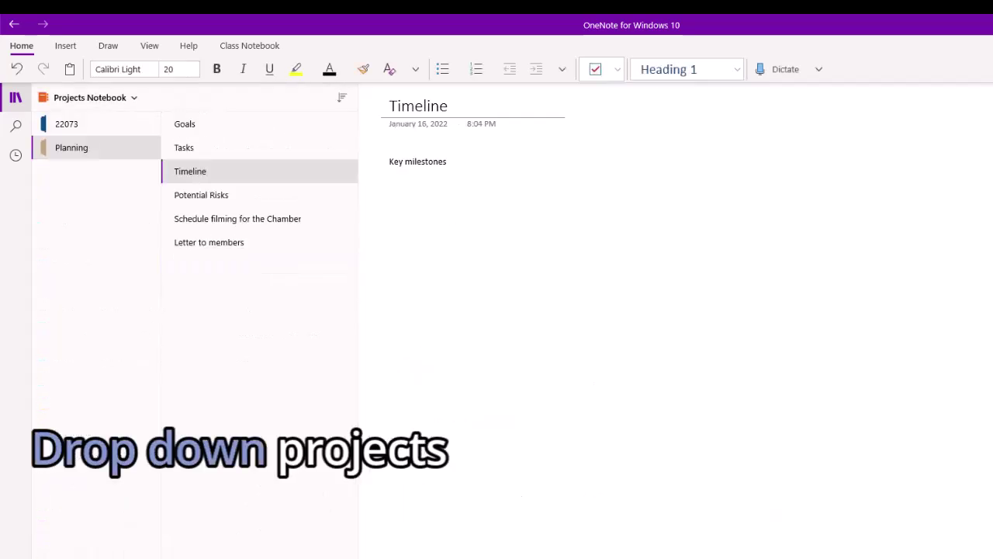
left_click(213, 245)
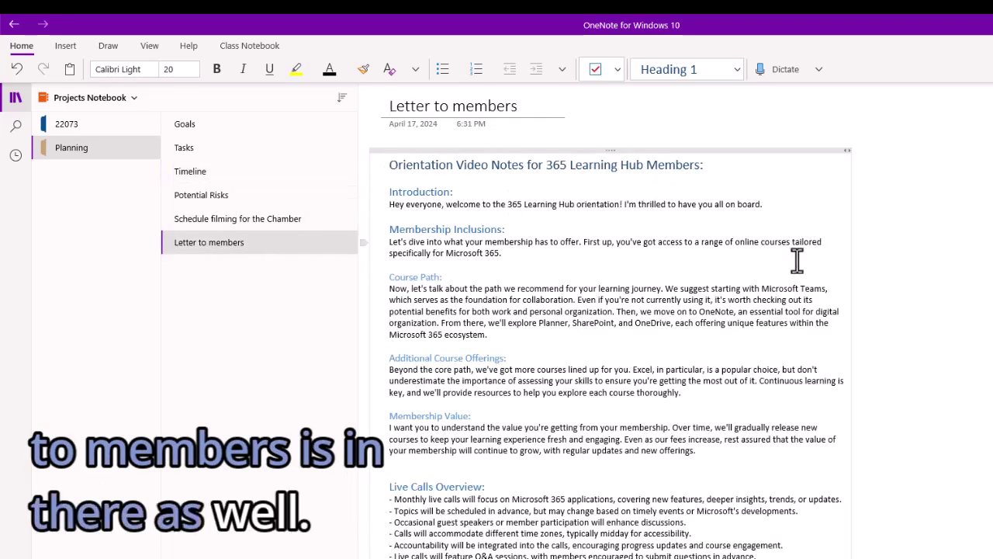